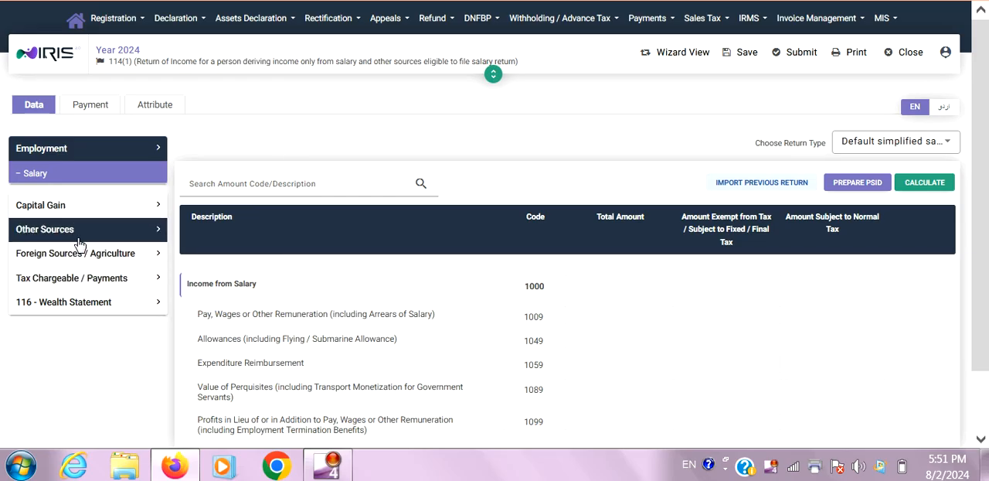
- Enter 2,000,000 as the total amount for Other Receipts (code 5028) in the Other Sources receipts and deductions
left_click(80, 244)
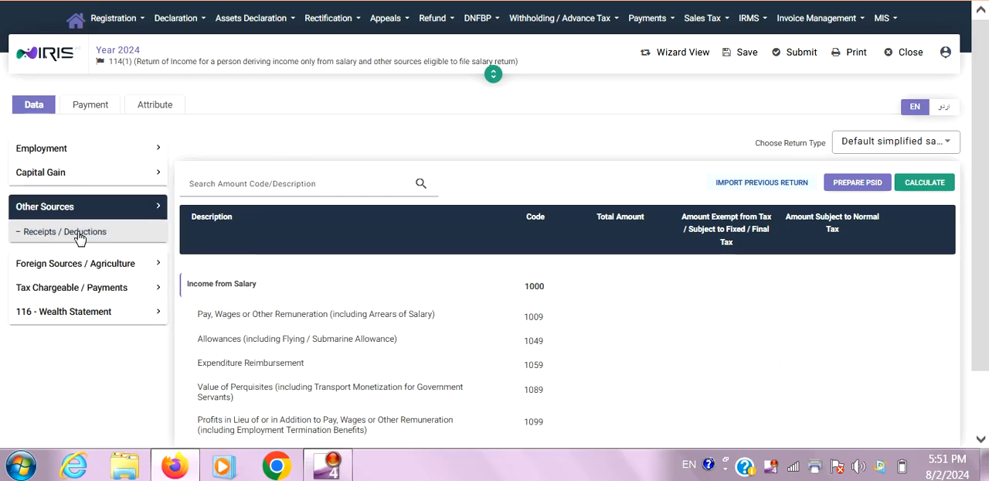
left_click(80, 237)
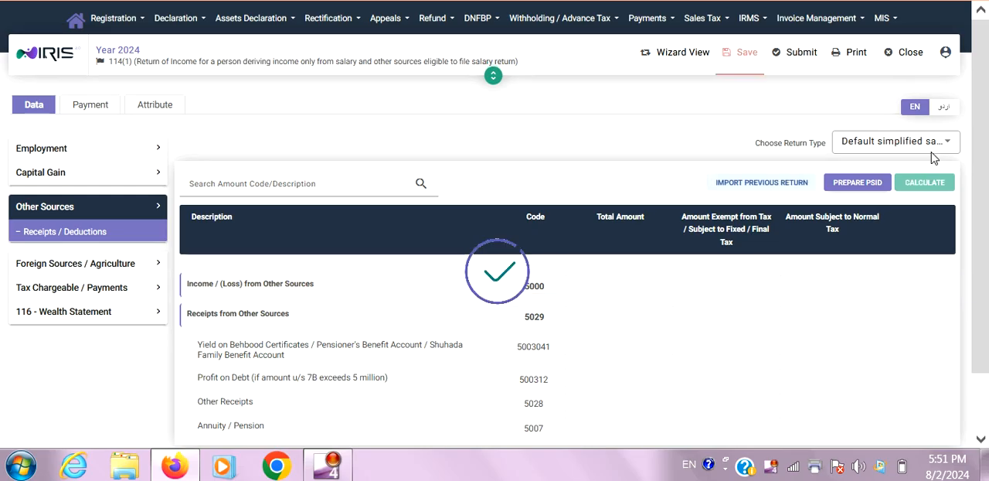
left_click_drag(986, 153, 987, 203)
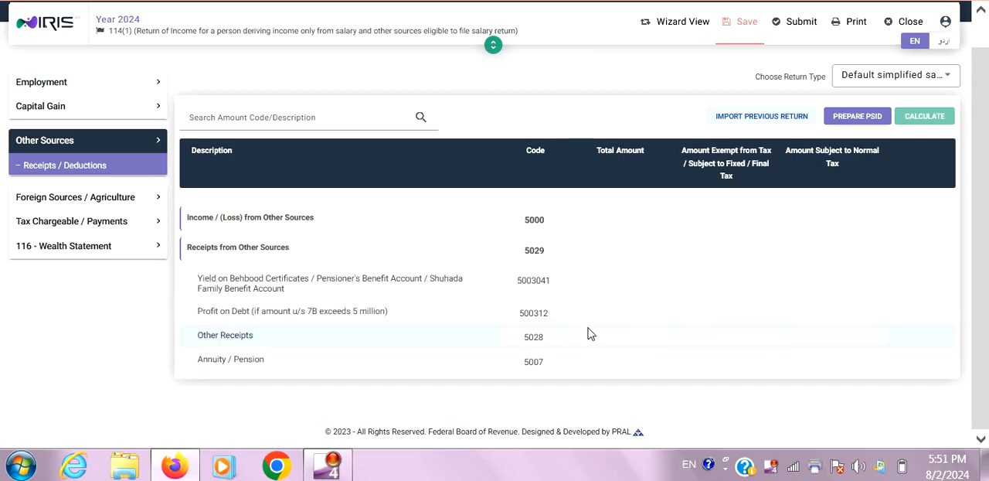
left_click(582, 336)
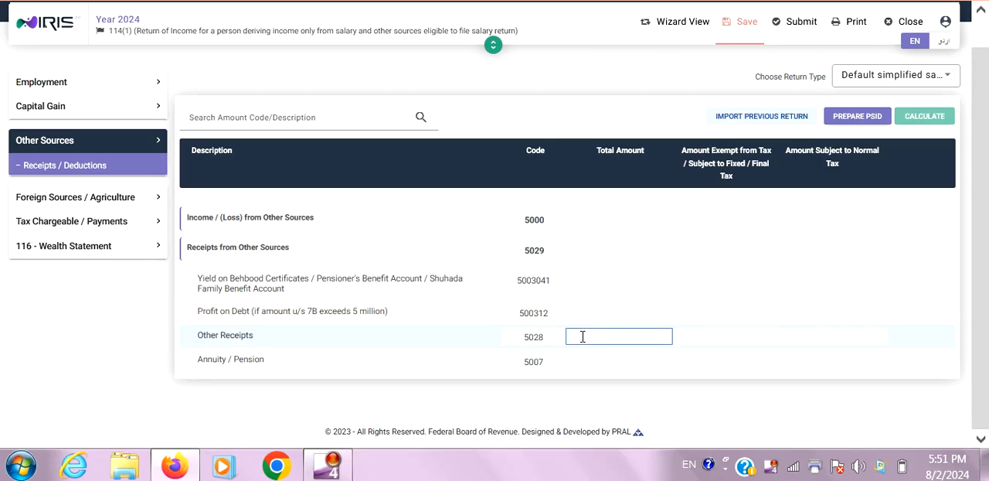
type("2,000")
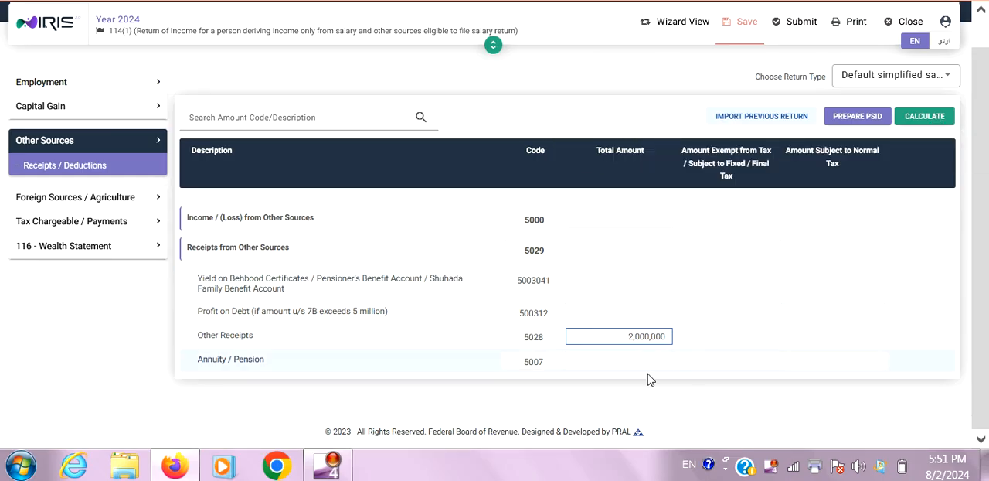
- Copy the Other Receipts total of 2,000,000 into its exempt / fixed / final tax amount and calculate the return
left_click(635, 333)
key("ctrl+c")
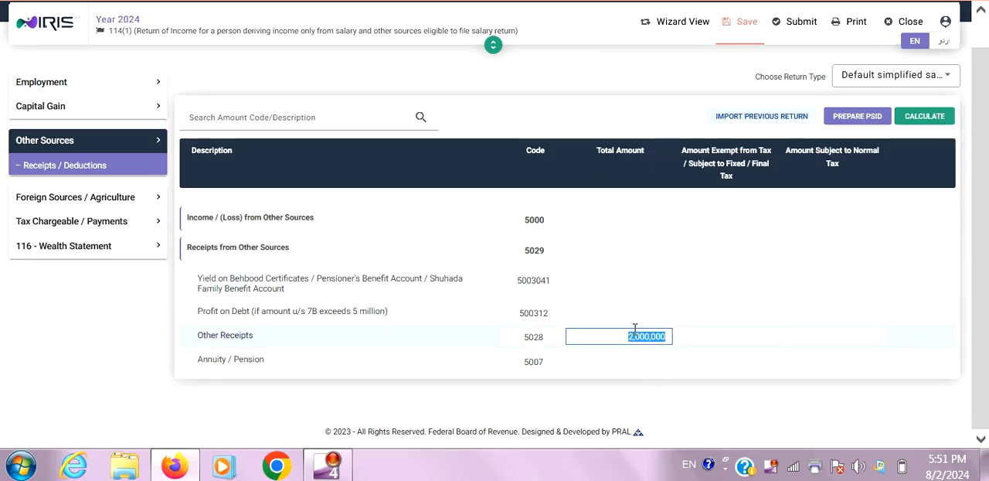
left_click(739, 331)
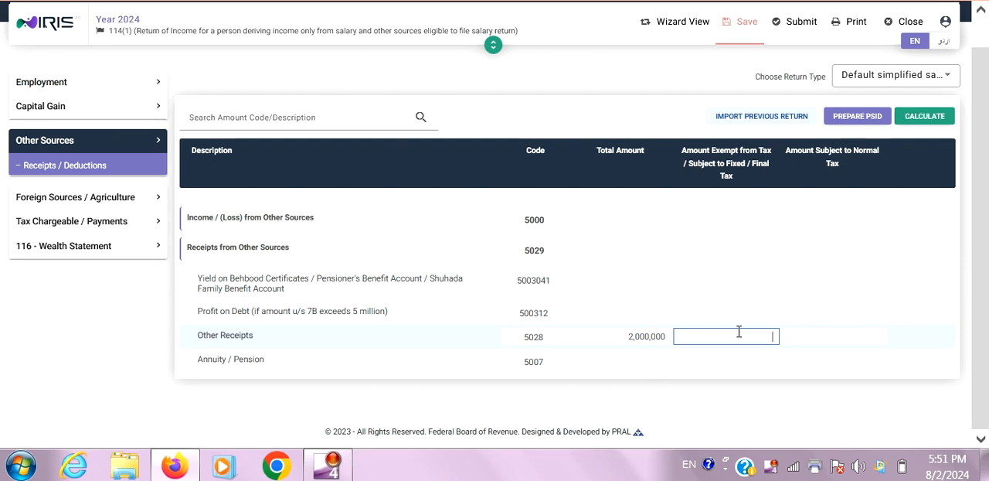
key("ctrl+v")
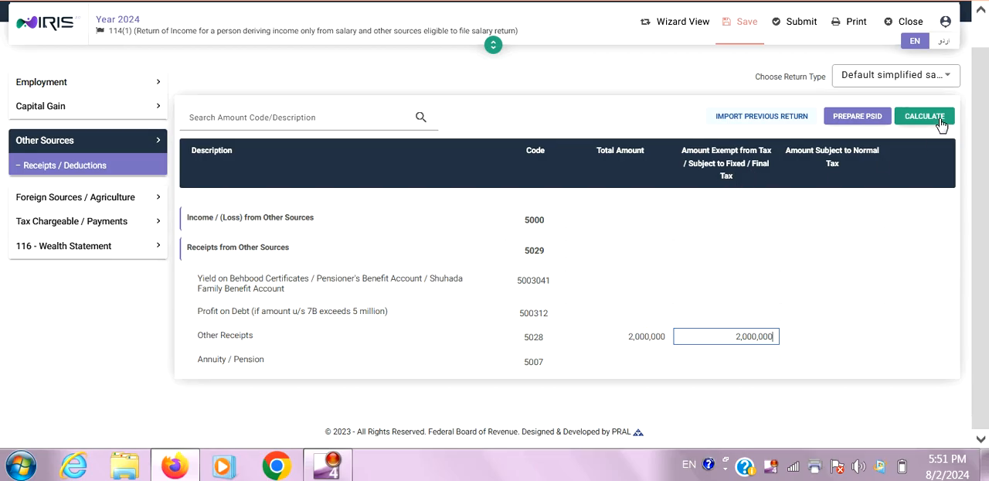
left_click(941, 125)
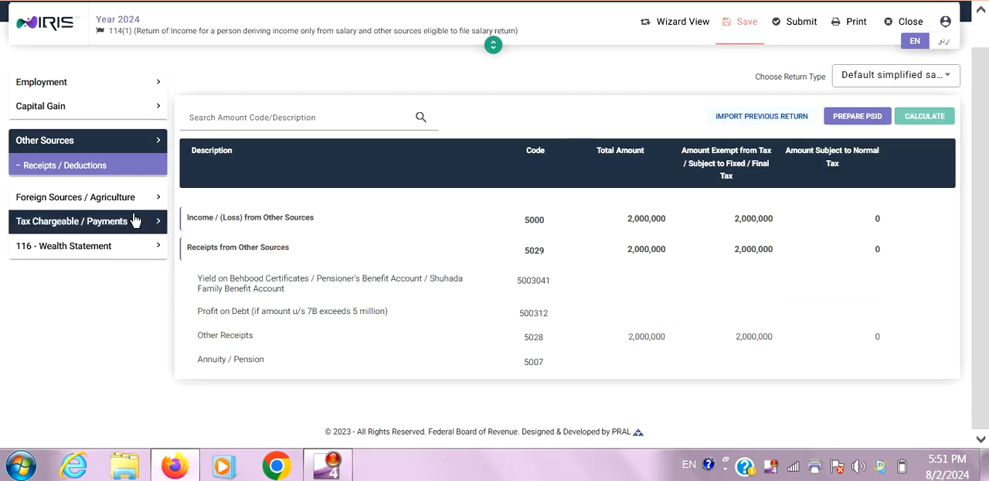
- Find code 64310056, profit on debt u/s 7B not exceeding 5 million, by searching 7B in the Final / Fixed / Minimum tax section
left_click(129, 222)
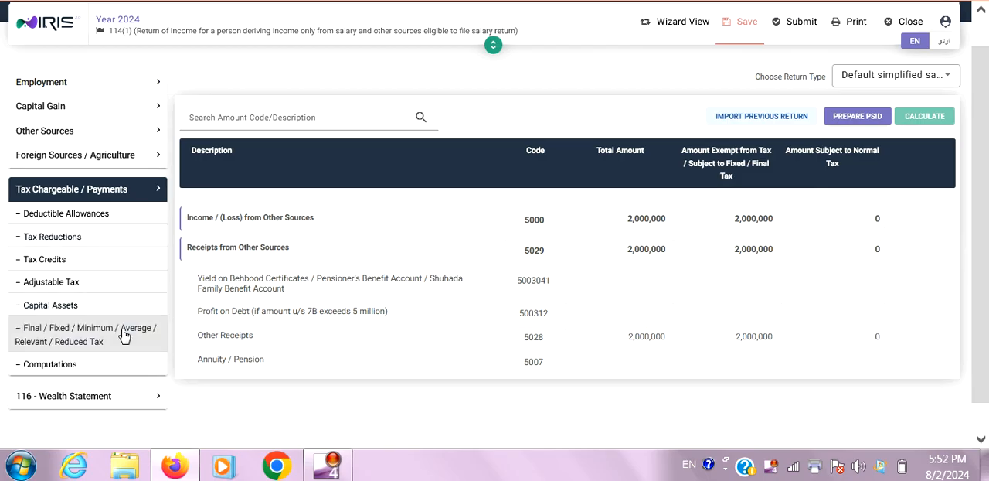
left_click(124, 335)
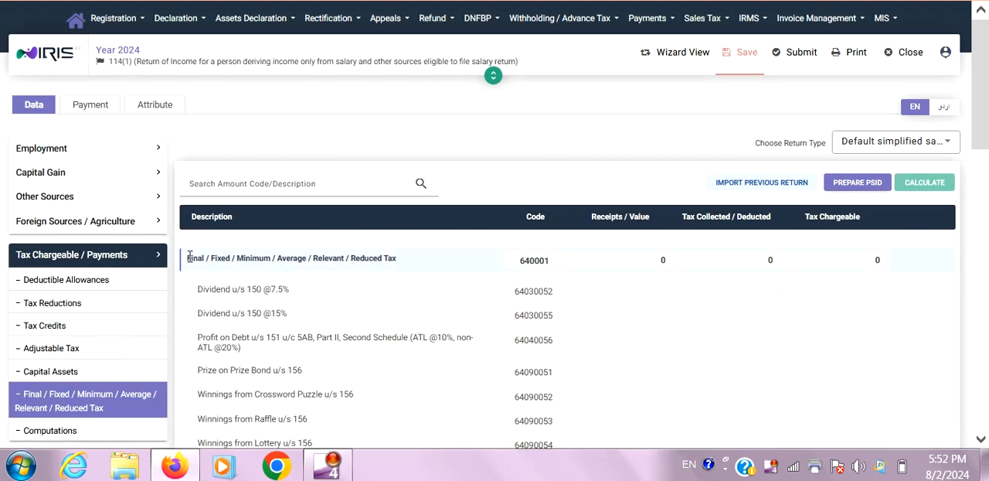
left_click(222, 186)
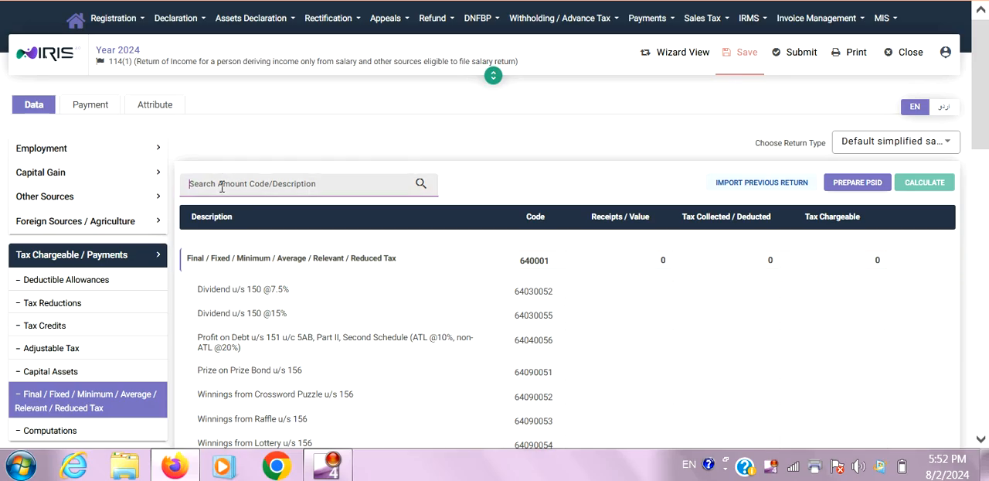
type("7B")
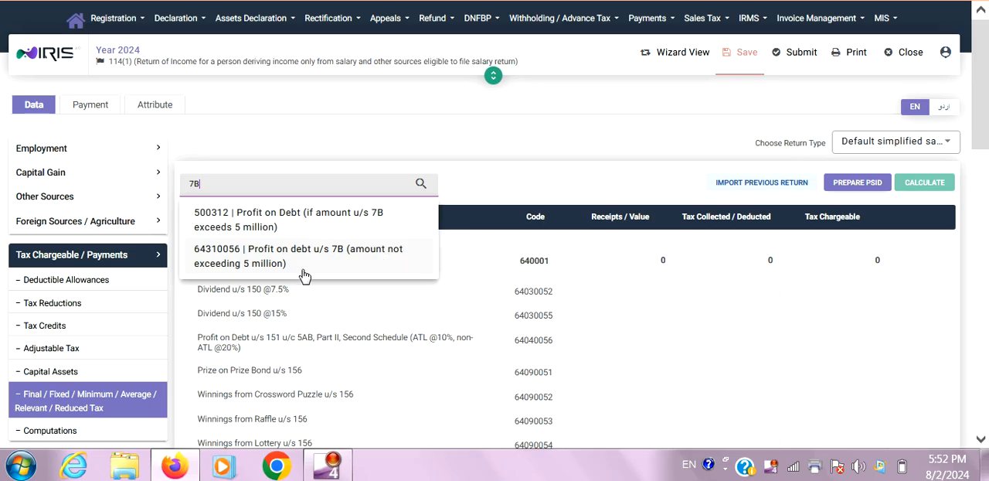
left_click(286, 264)
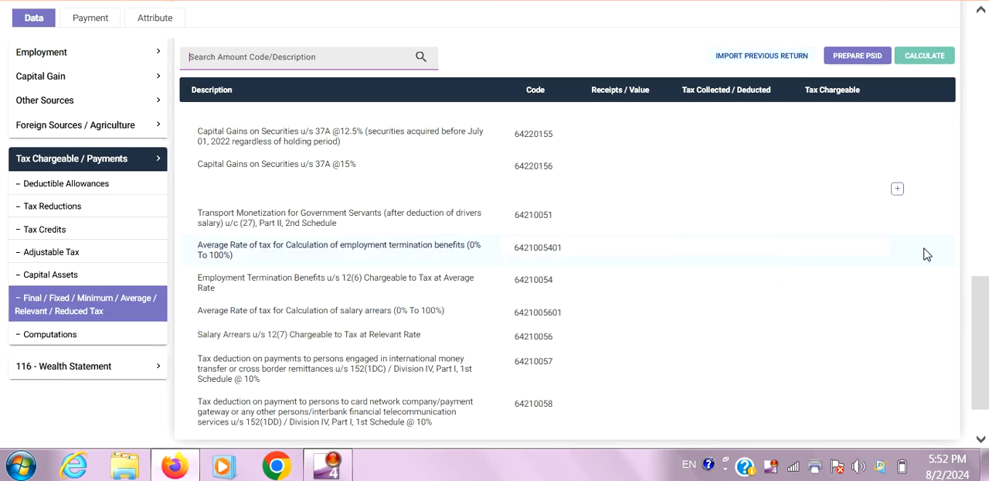
- Add an investment entry under profit on debt u/s 7B with the account's IBAN and the contents "kjdjhhi"
left_click(897, 189)
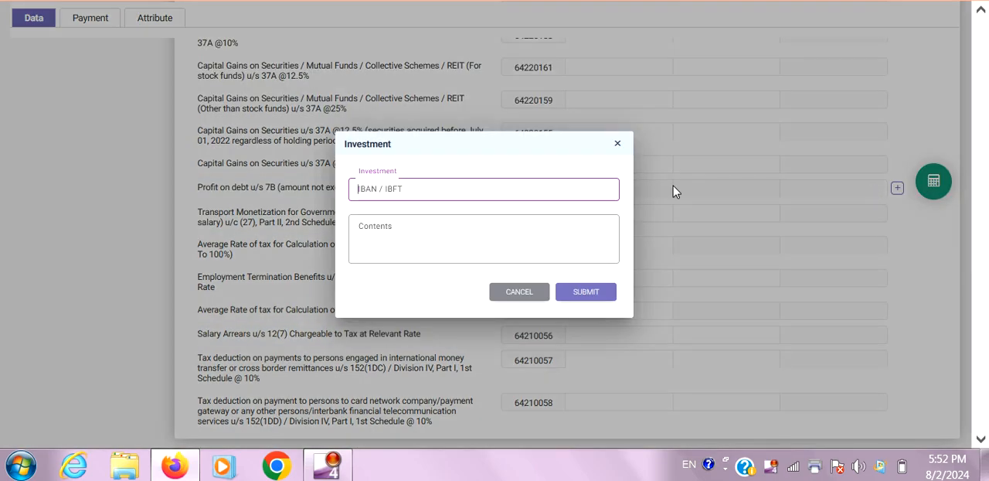
type("Pk0099882wwee")
key("BackSpace")
key("BackSpace")
key("BackSpace")
key("BackSpace")
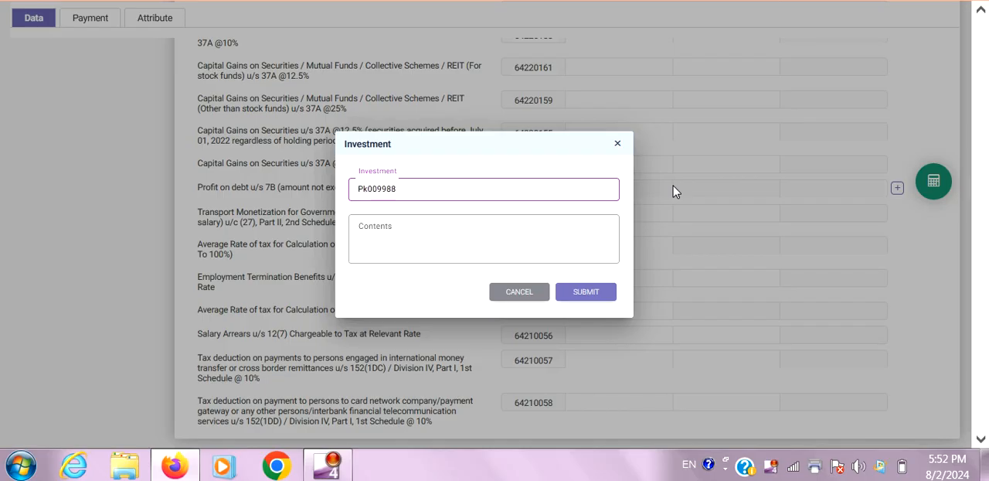
type("877882")
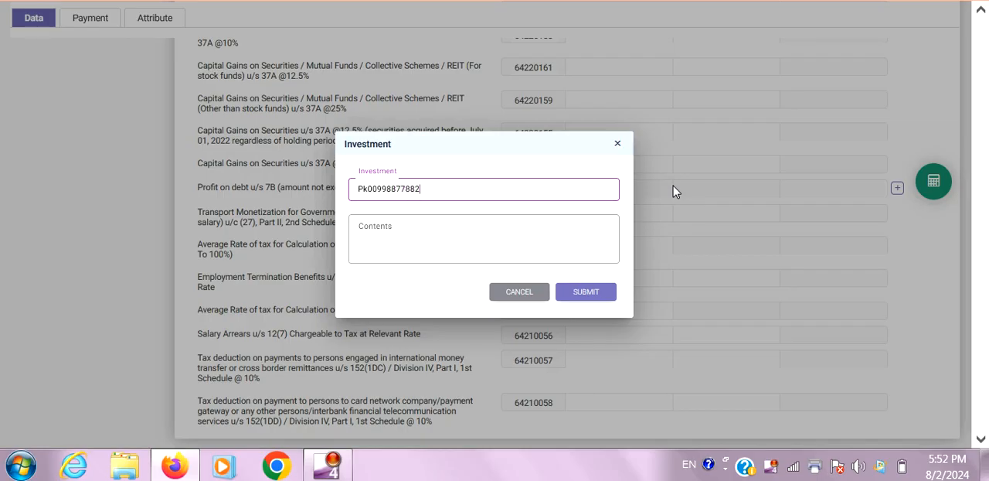
left_click(492, 224)
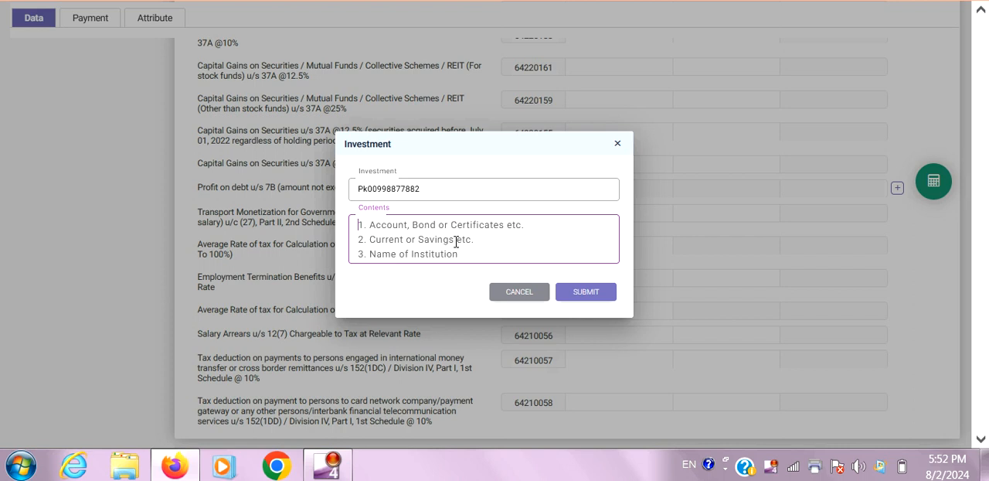
type("kjdjhhi")
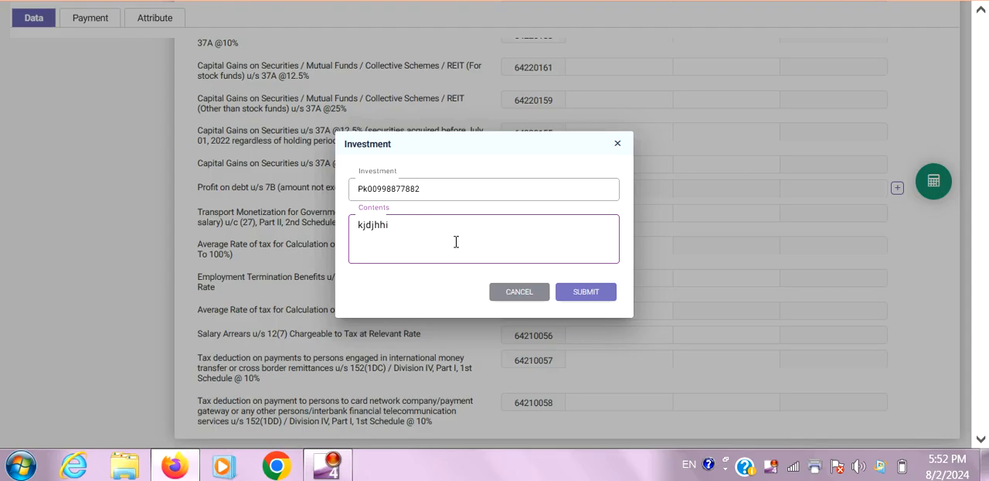
left_click(598, 297)
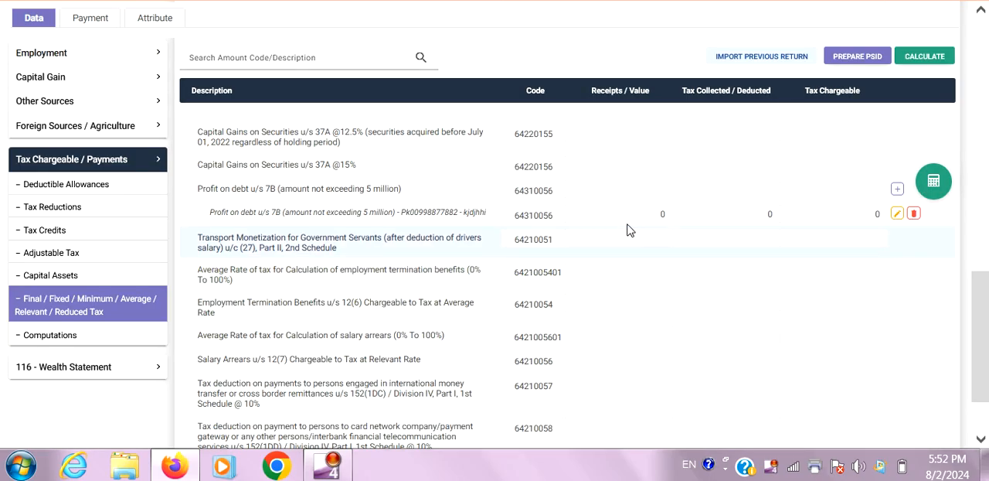
- Set the receipts value of the new profit on debt entry to 2,000,000 and calculate the tax
left_click(629, 217)
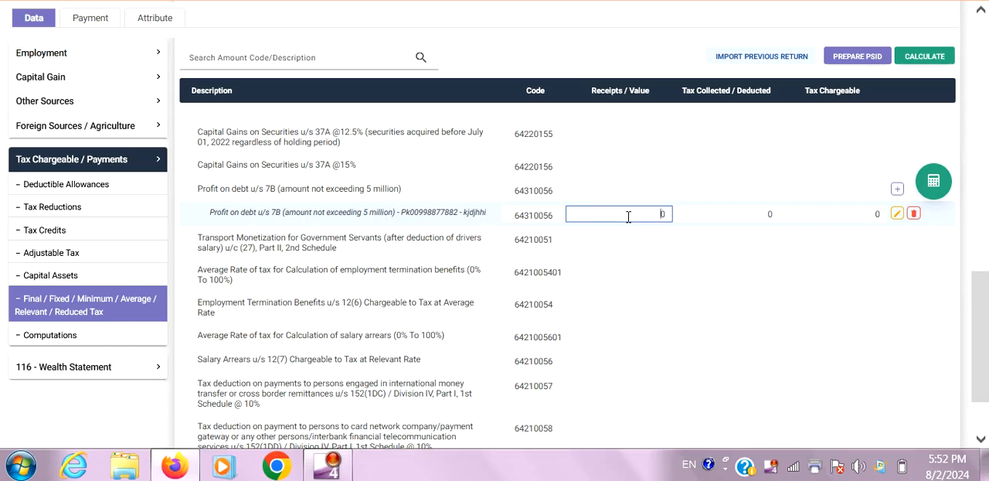
key("BackSpace")
type("20000")
left_click(929, 52)
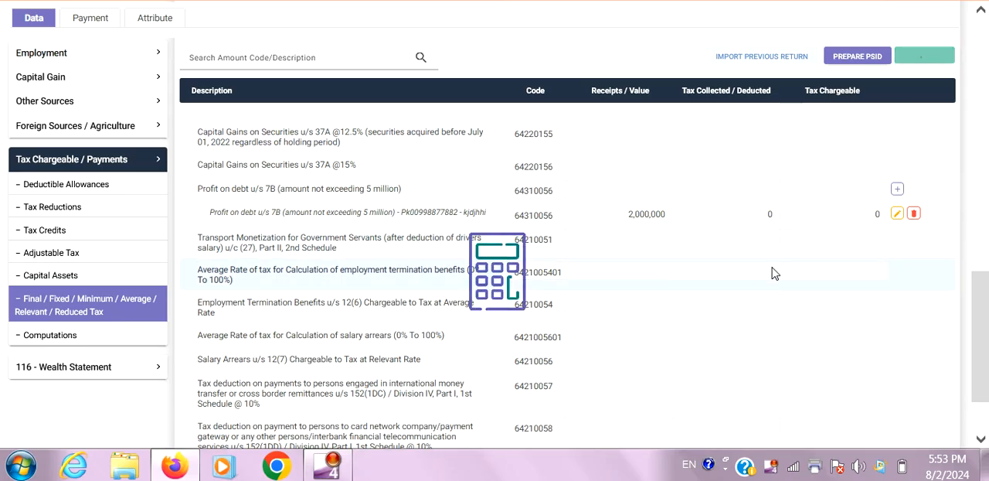
- Set the tax collected / deducted for the profit on debt entry to 300,000 and recalculate
left_click(749, 213)
key("BackSpace")
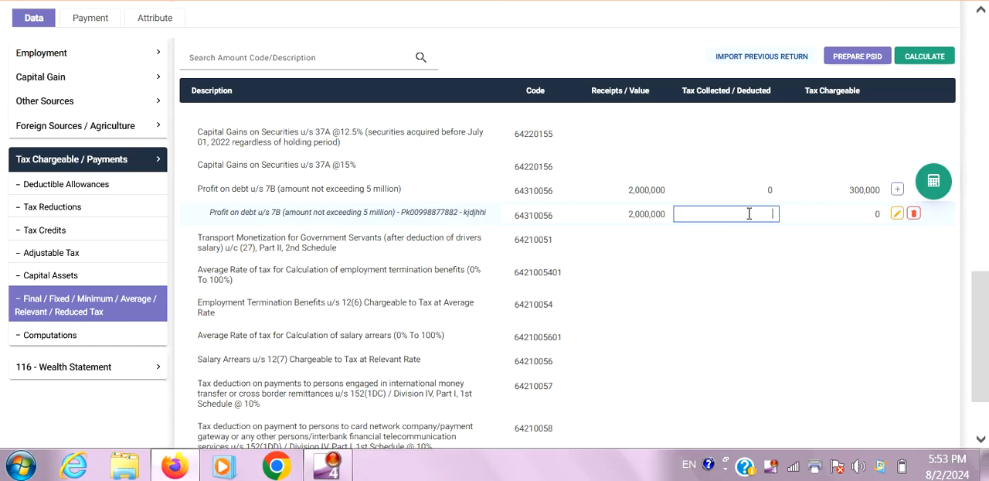
type("300,000")
left_click(940, 189)
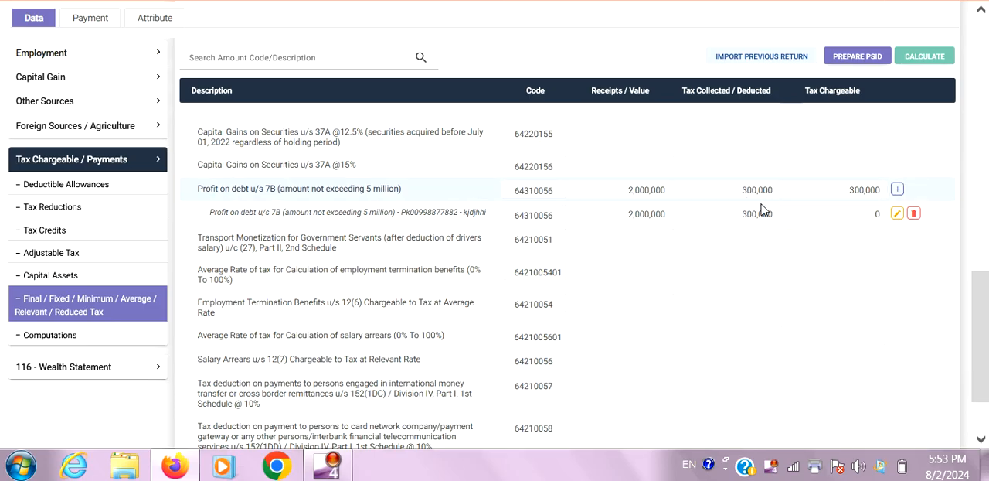
- Review the tax computations, comparing income from other sources, tax chargeable, withholding income tax and the admitted, demanded and refundable tax lines
left_click(152, 338)
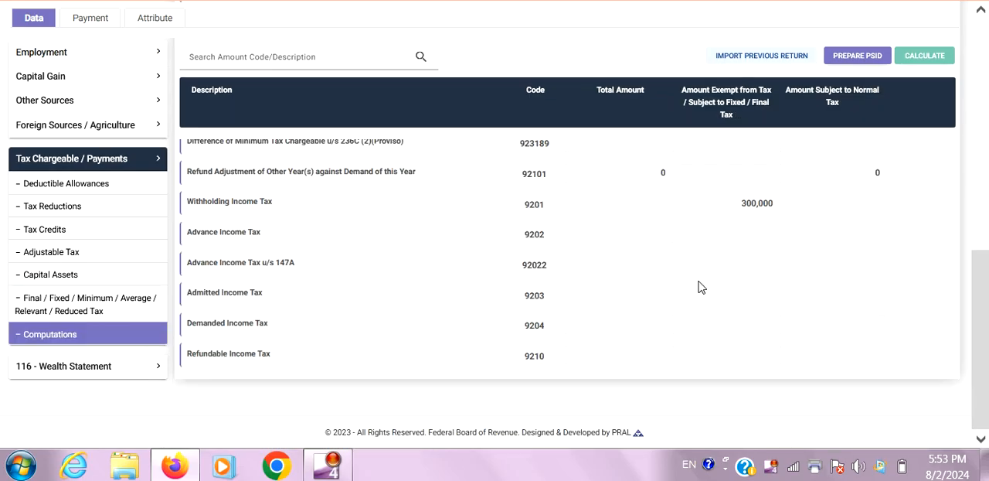
left_click_drag(983, 312, 983, 63)
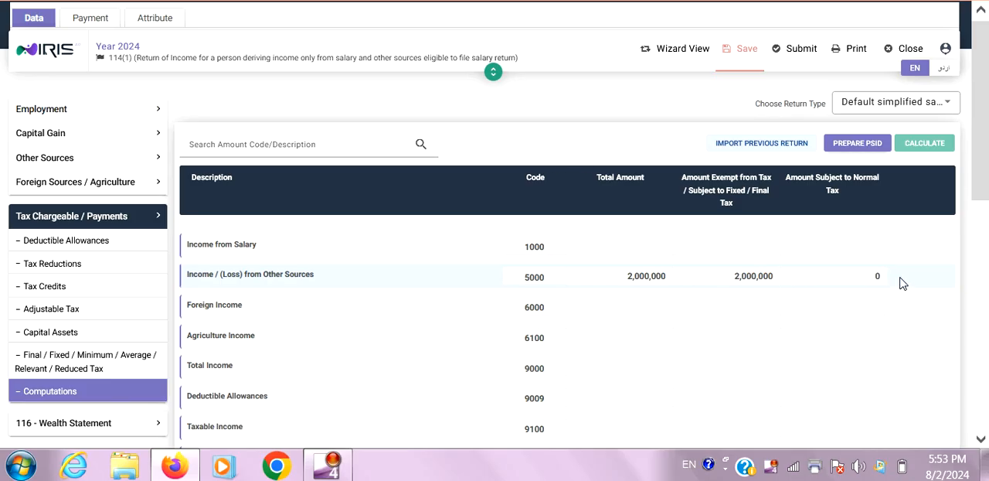
left_click_drag(984, 170, 986, 240)
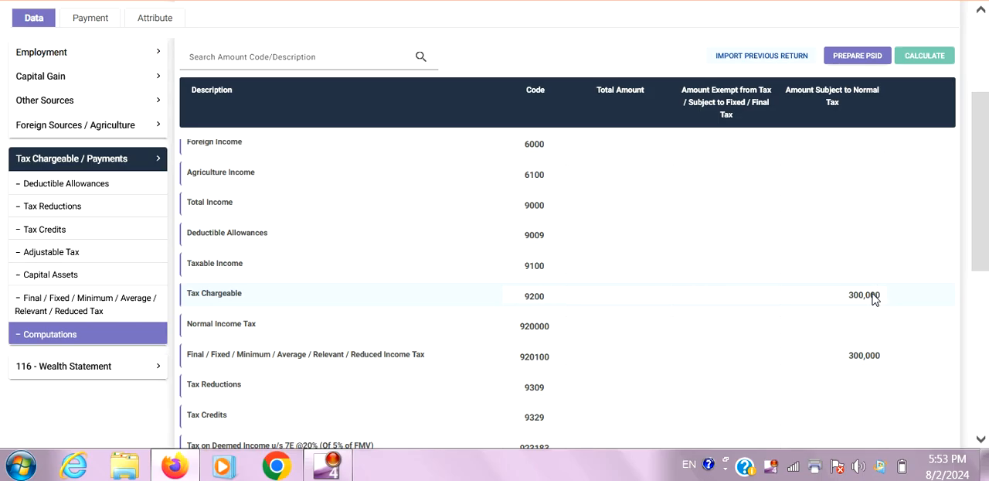
scroll(541, 267, "down", 1)
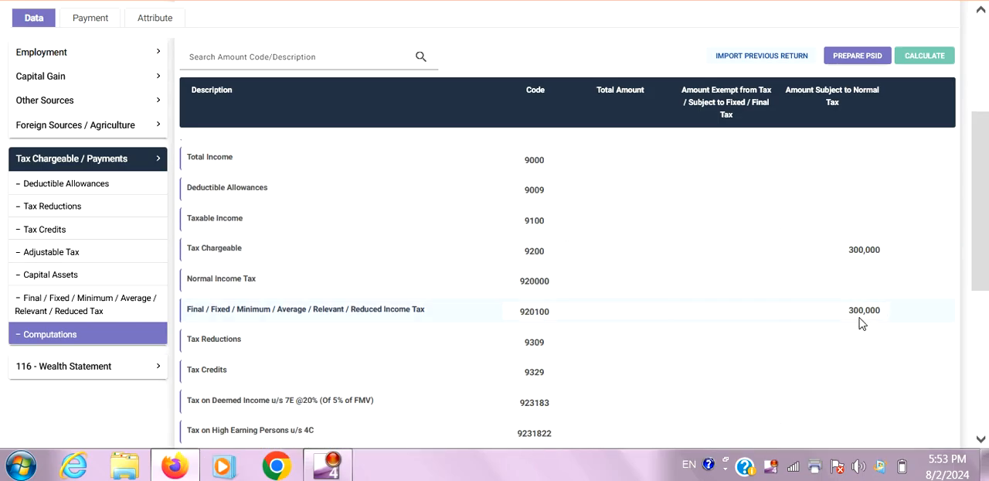
left_click_drag(979, 285, 980, 349)
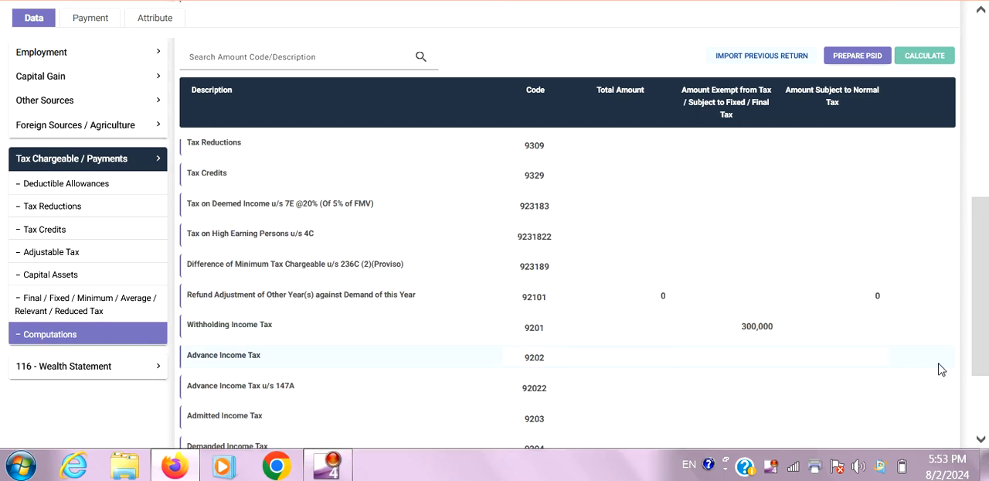
left_click_drag(972, 339, 975, 389)
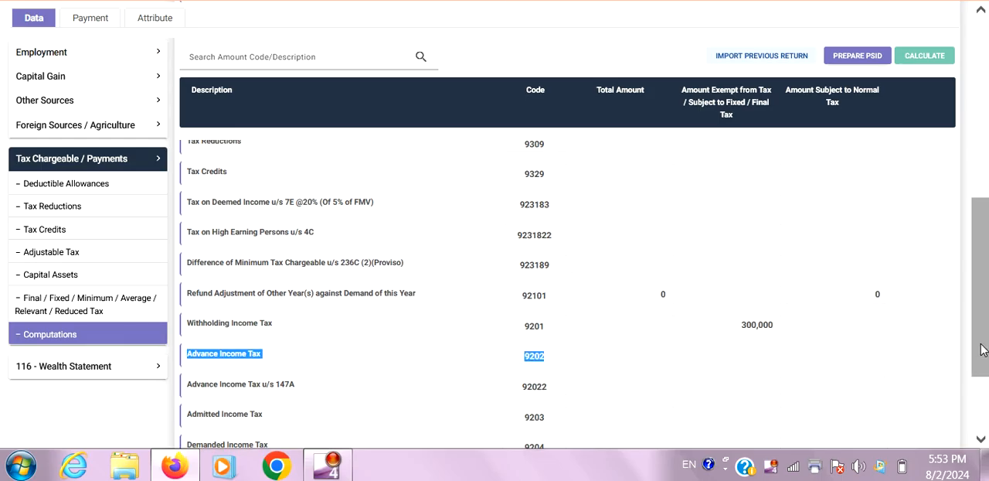
left_click_drag(982, 325, 982, 391)
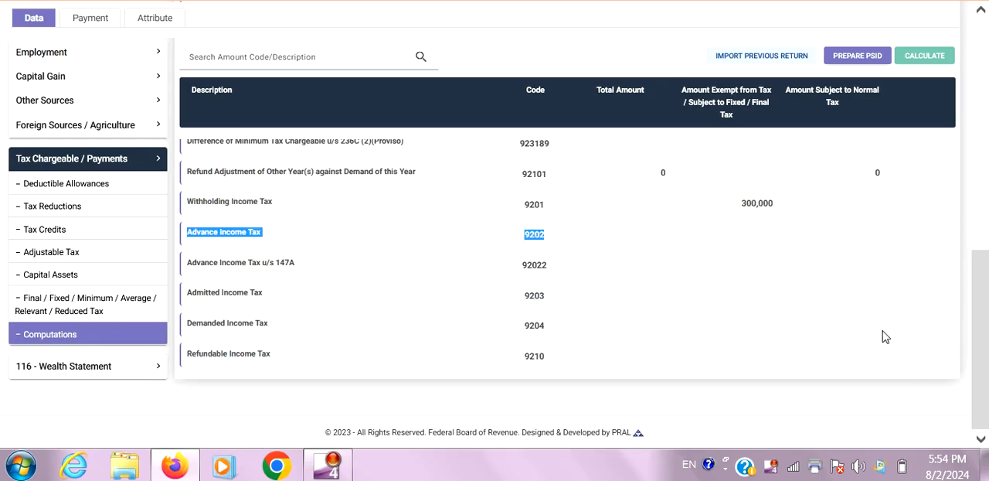
left_click(898, 302)
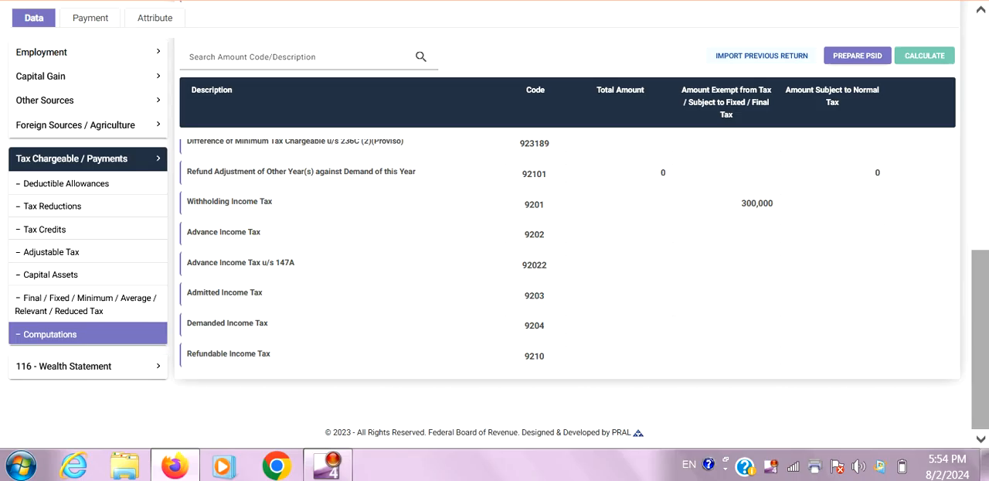
left_click_drag(986, 388, 986, 180)
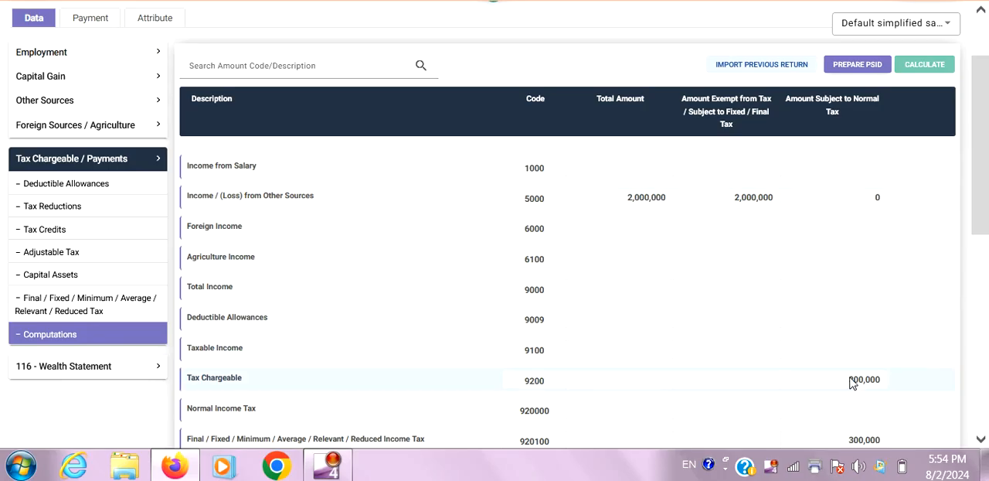
- In the wealth statement's net assets reconciliation, set income attributable to receipts subject to final / fixed tax (7033) to 2,000,000 and calculate
left_click(121, 367)
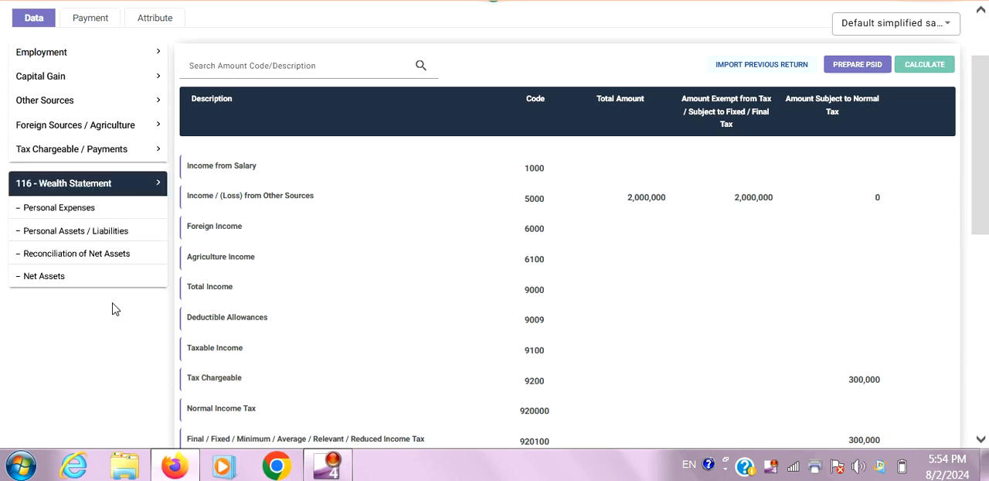
left_click(105, 253)
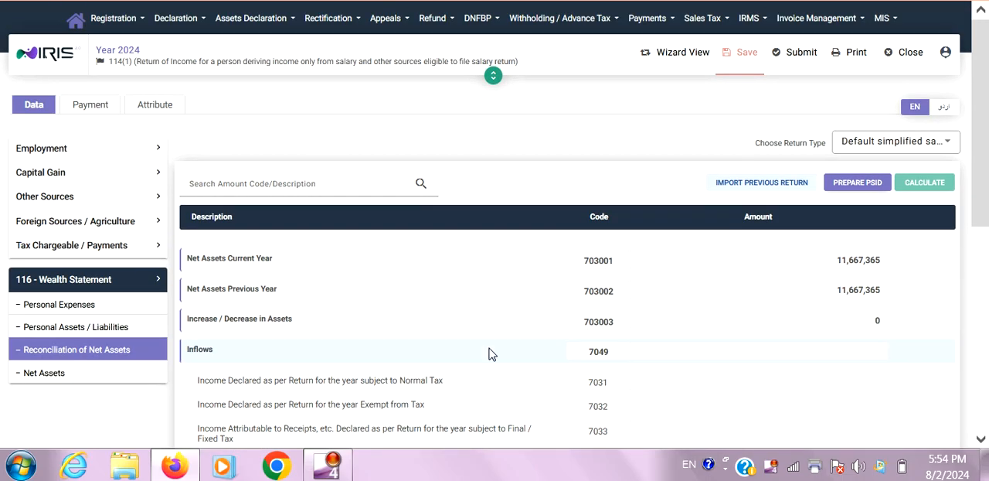
scroll(836, 302, "down", 2)
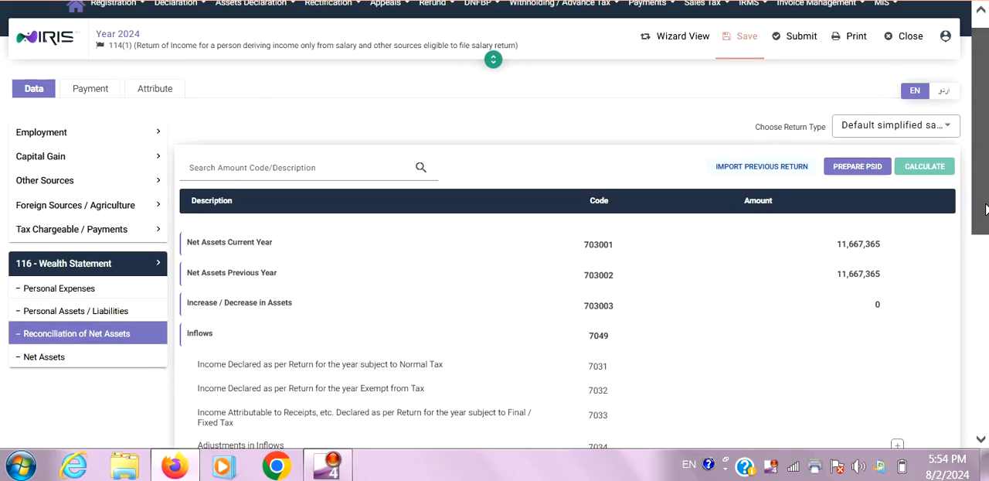
left_click(803, 305)
type("2,000,000")
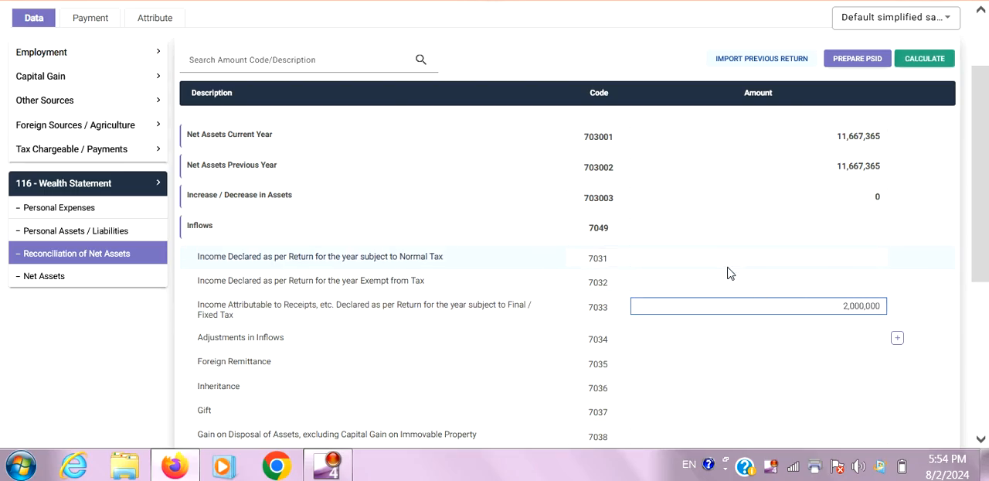
left_click(928, 68)
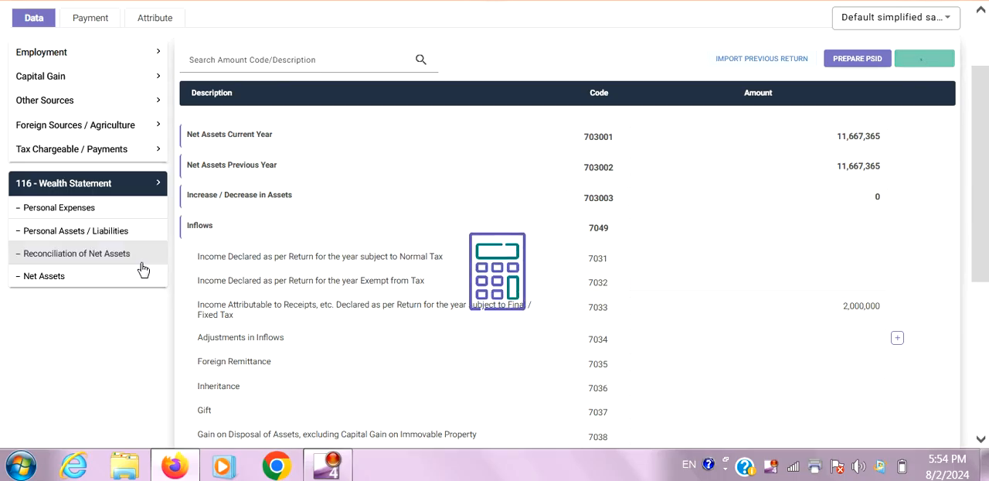
- Set Rates / Taxes / Charge / Cess (7052) in the personal expenses to 300,000 and calculate
left_click(94, 209)
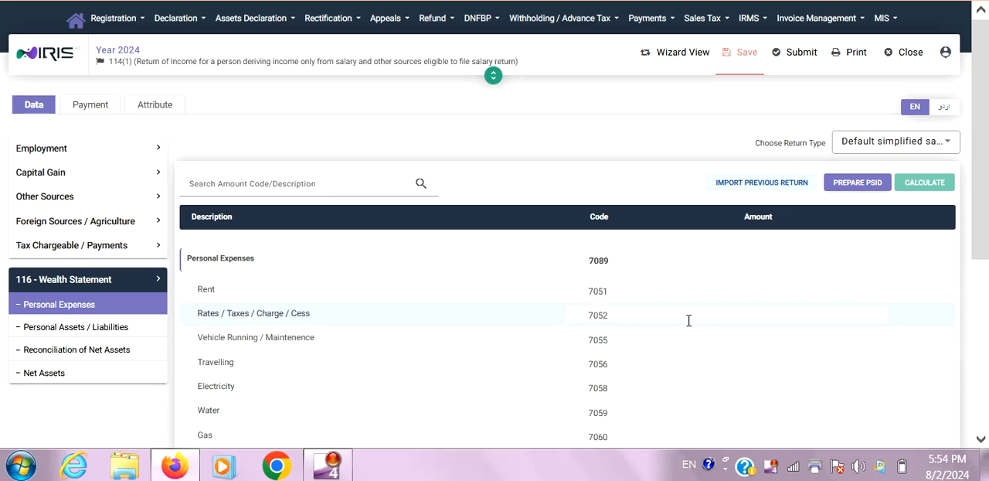
left_click(706, 316)
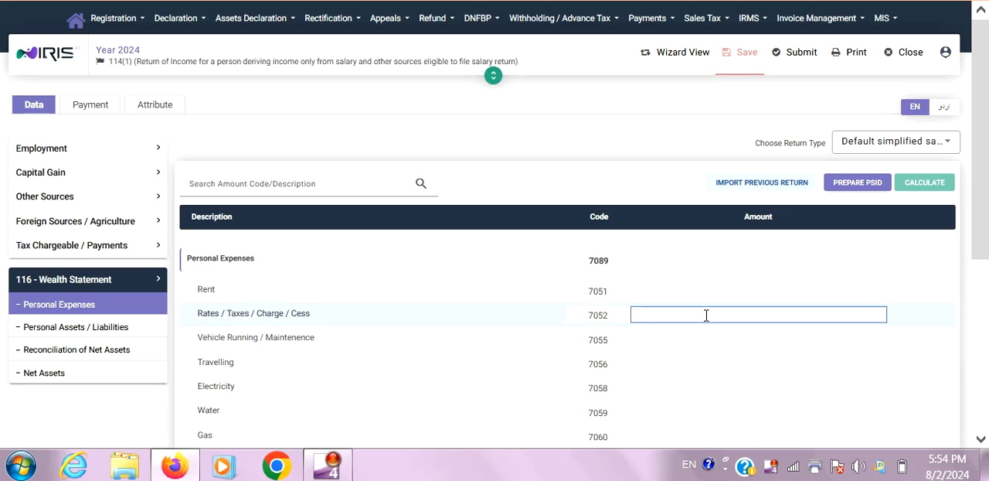
type("300,000")
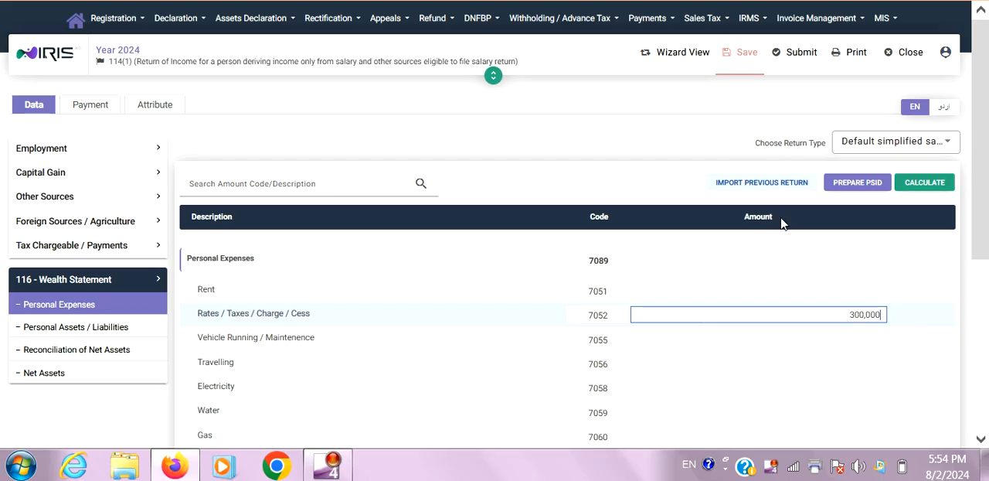
left_click(915, 190)
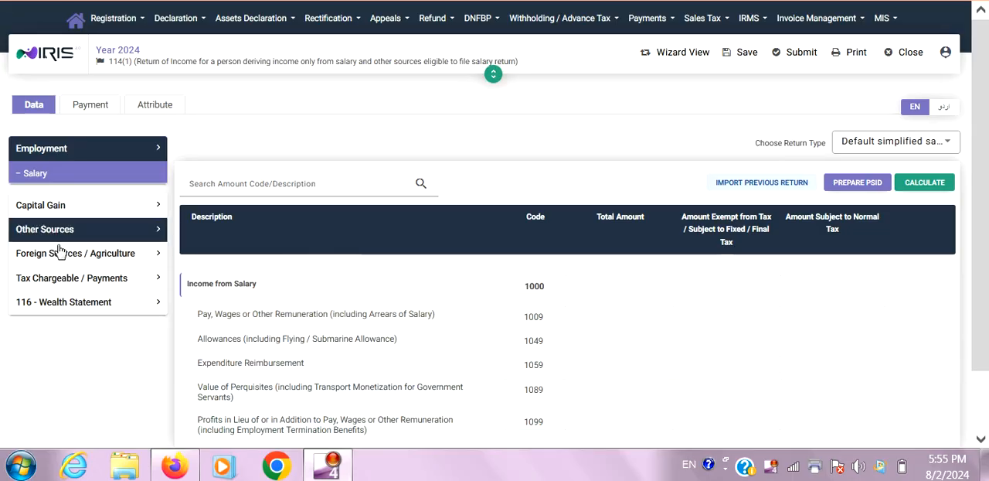
- Under other sources receipts, set the total Profit on Debt (if amount u/s 7B exceeds 5 million) to 6,000,000 and calculate
left_click(76, 230)
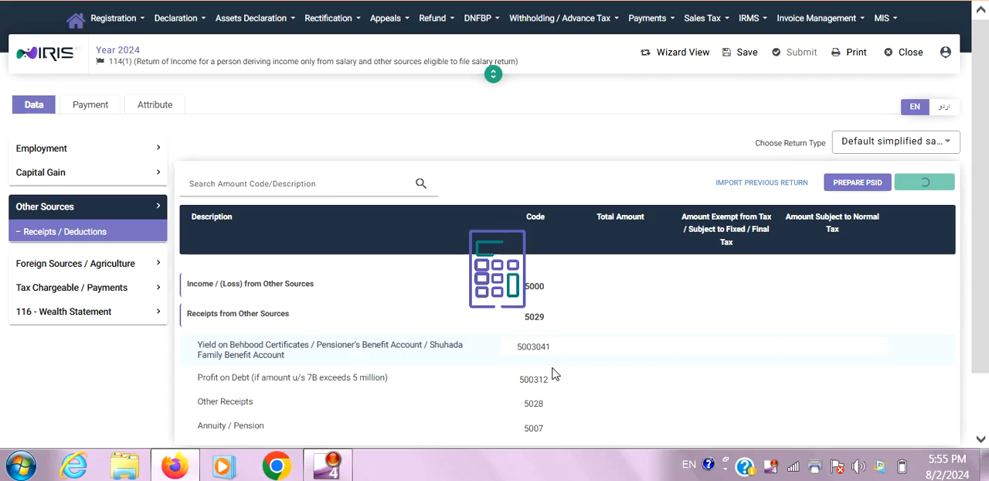
left_click(582, 379)
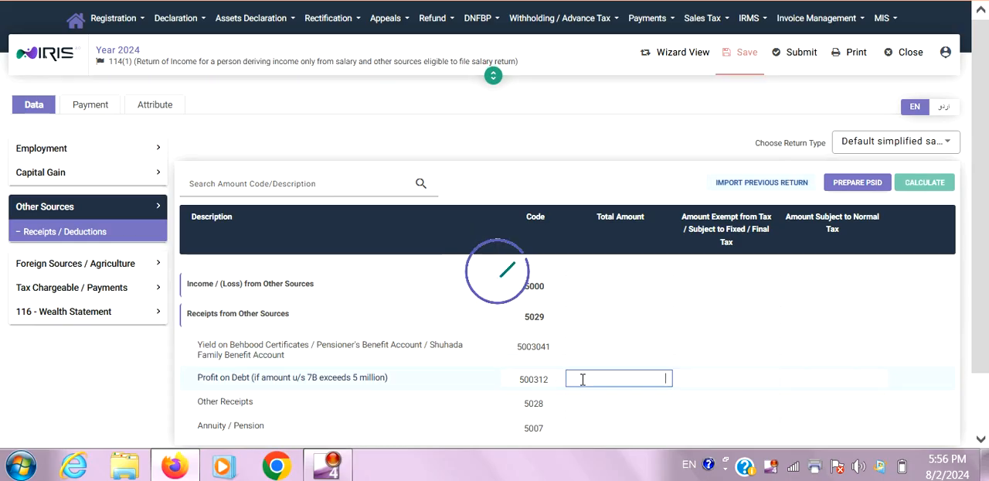
type("6")
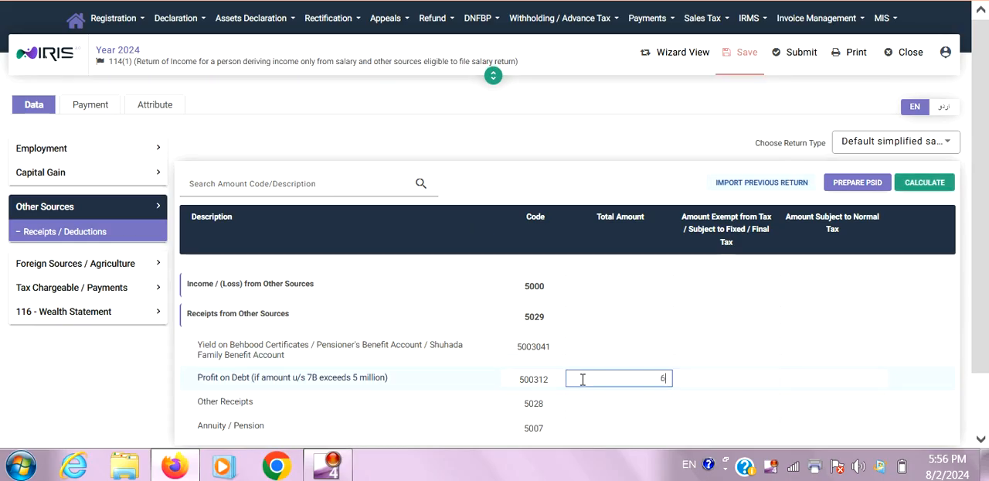
type(",000,000")
left_click(939, 185)
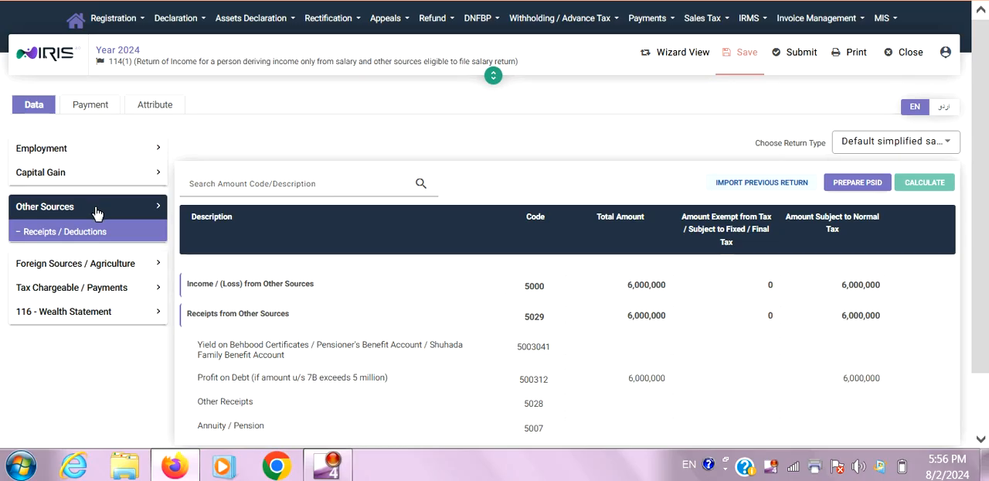
- Set the adjustable tax collected / deducted for Profit on Debt u/s 151 @ 15% to 900,000 and calculate
left_click(97, 208)
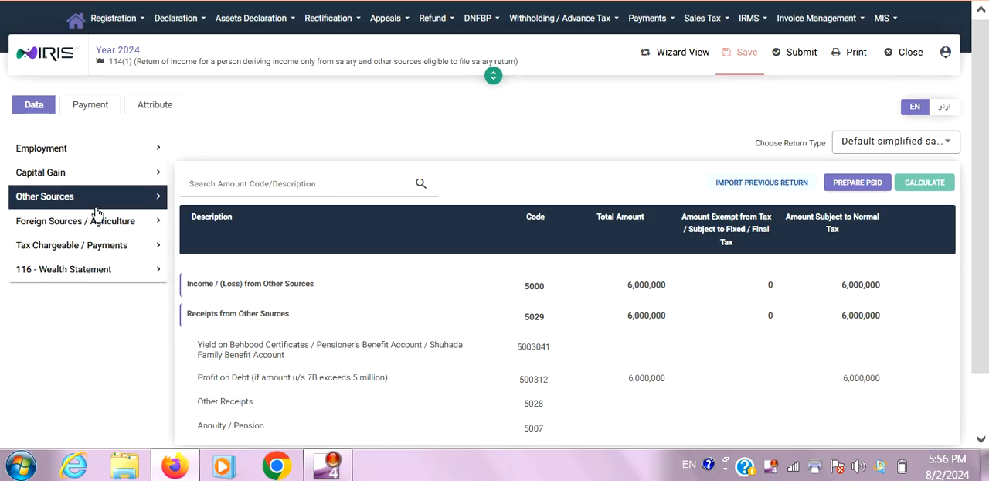
left_click(100, 245)
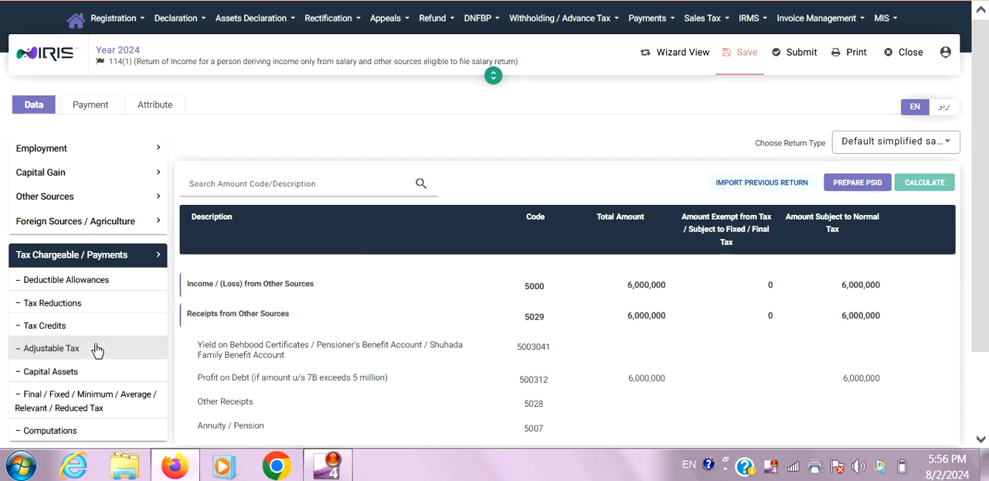
left_click(96, 349)
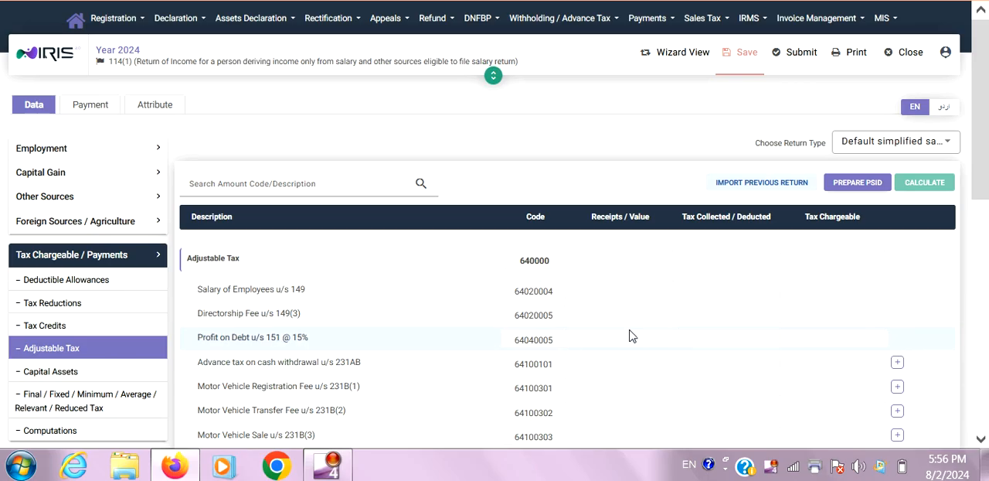
left_click(723, 337)
type("900,000")
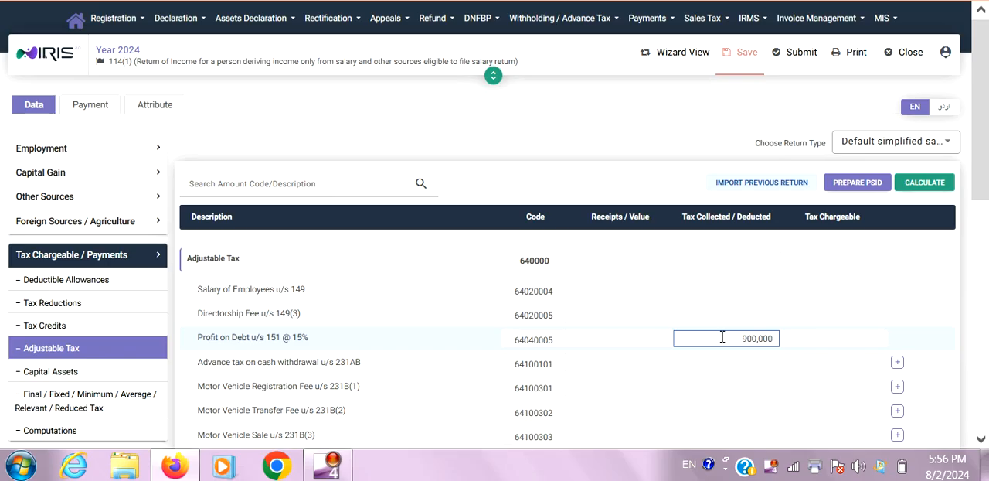
left_click(940, 186)
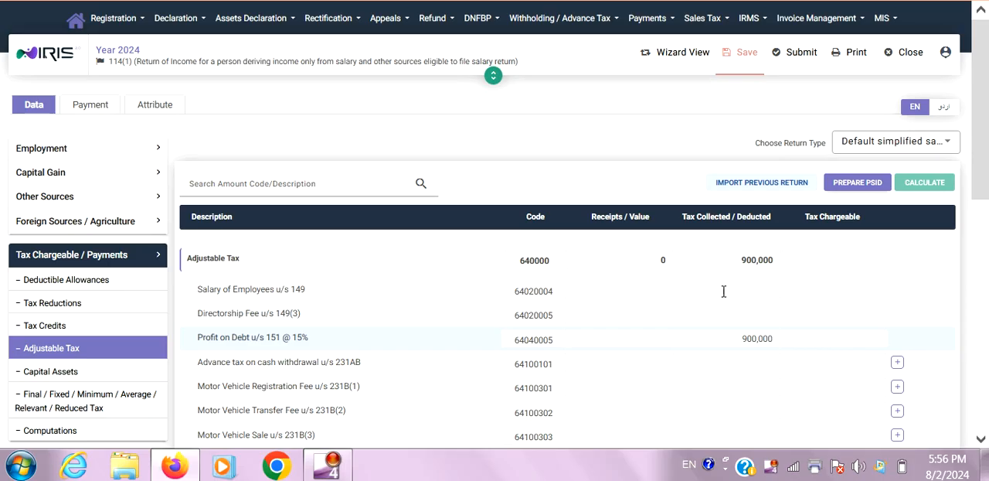
- Examine the computations for profit above 5 million, comparing taxable income, normal income tax, withholding income tax and admitted income tax
left_click(108, 432)
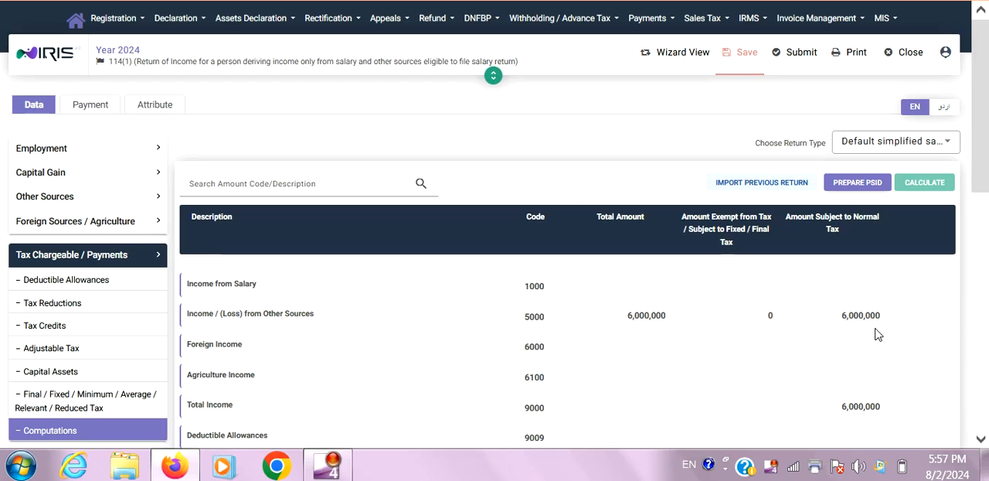
scroll(877, 334, "down", 3)
scroll(568, 281, "down", 4)
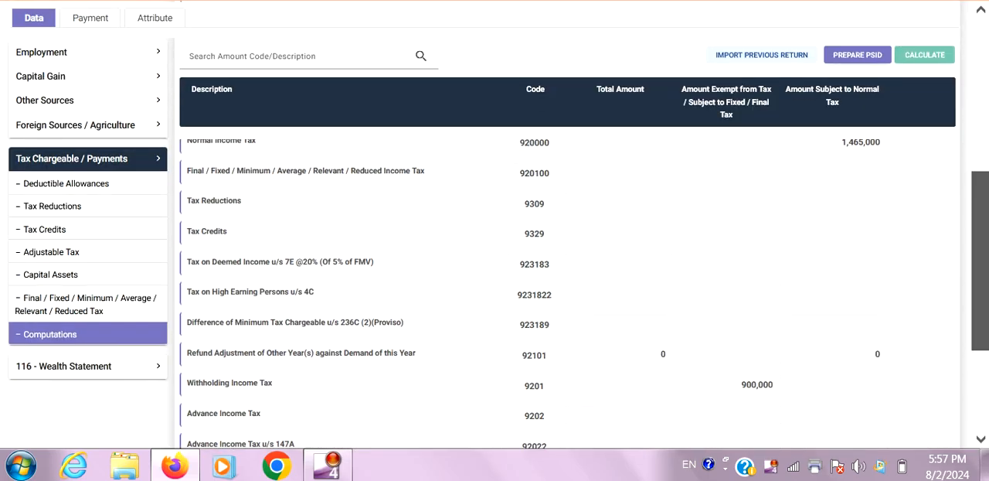
scroll(848, 175, "up", 3)
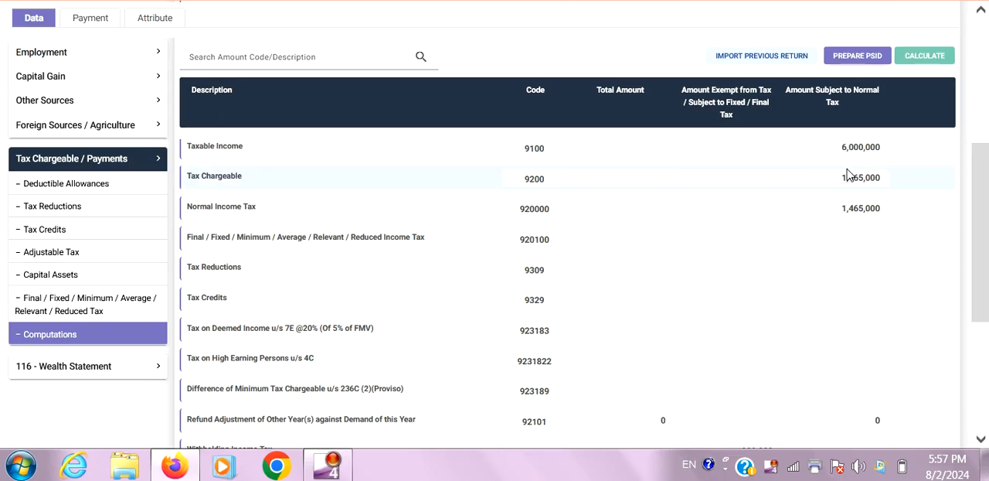
left_click_drag(980, 241, 980, 299)
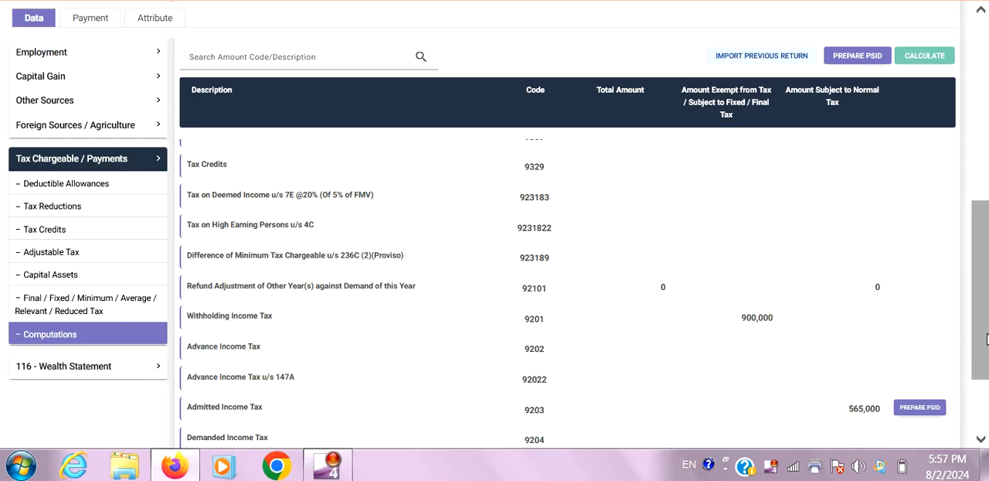
mouse_move(975, 337)
left_mouse_down()
mouse_move(986, 179)
mouse_move(988, 346)
left_mouse_up()
left_click_drag(987, 280, 988, 200)
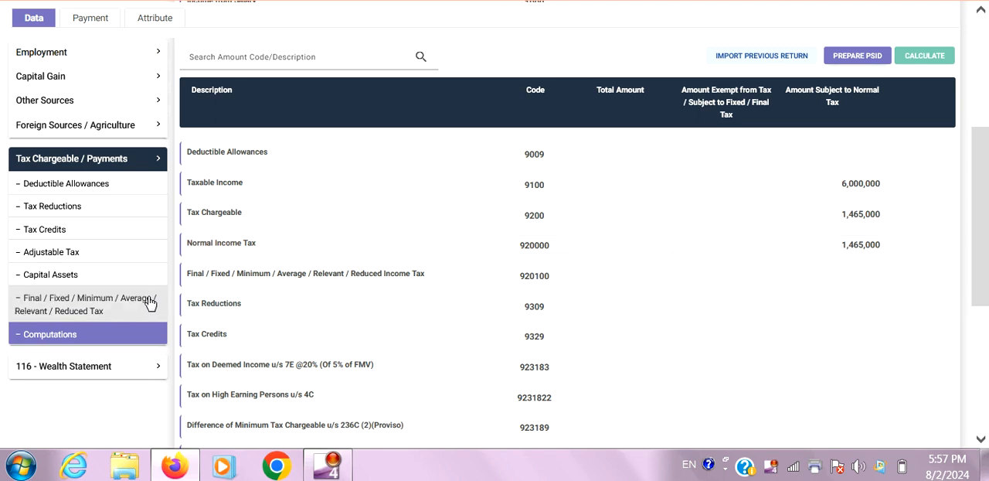
- In the reconciliation of net assets, set income declared subject to normal tax (7031) to 6,000,000 and calculate
left_click(91, 158)
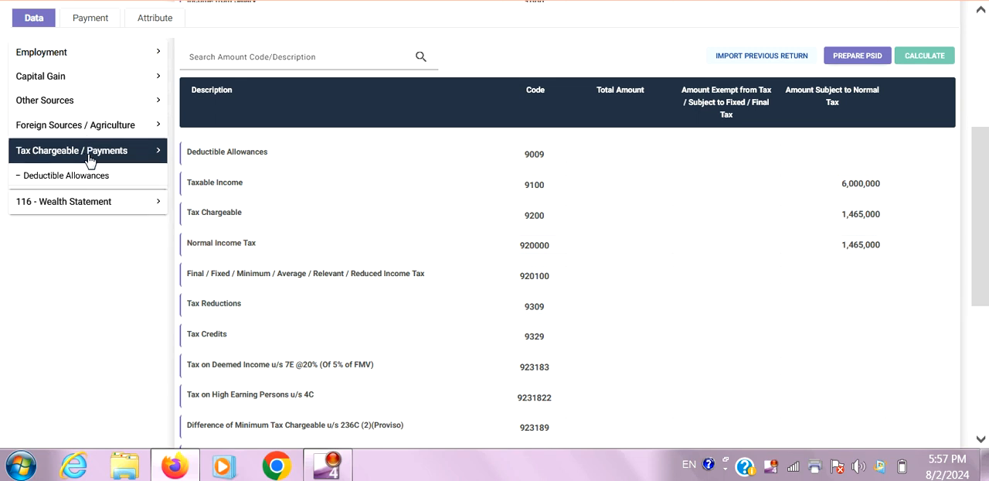
left_click(95, 180)
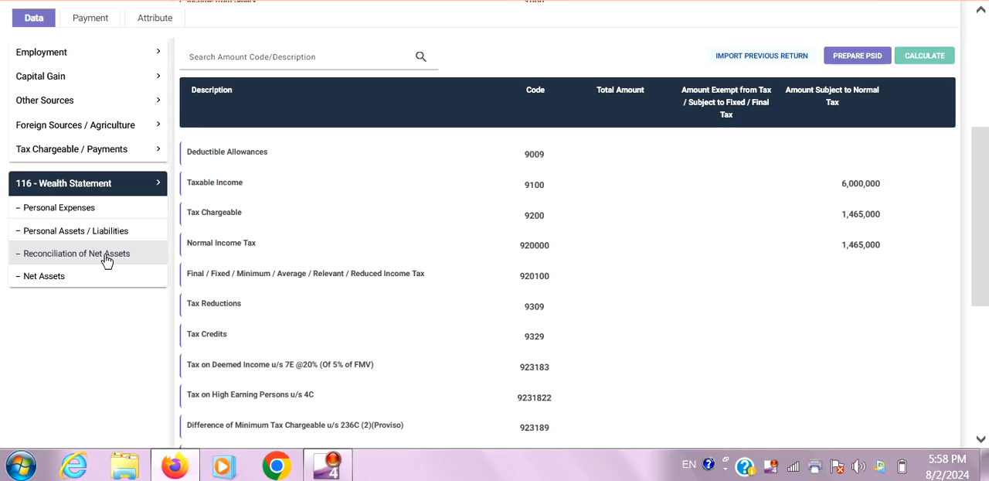
left_click(107, 259)
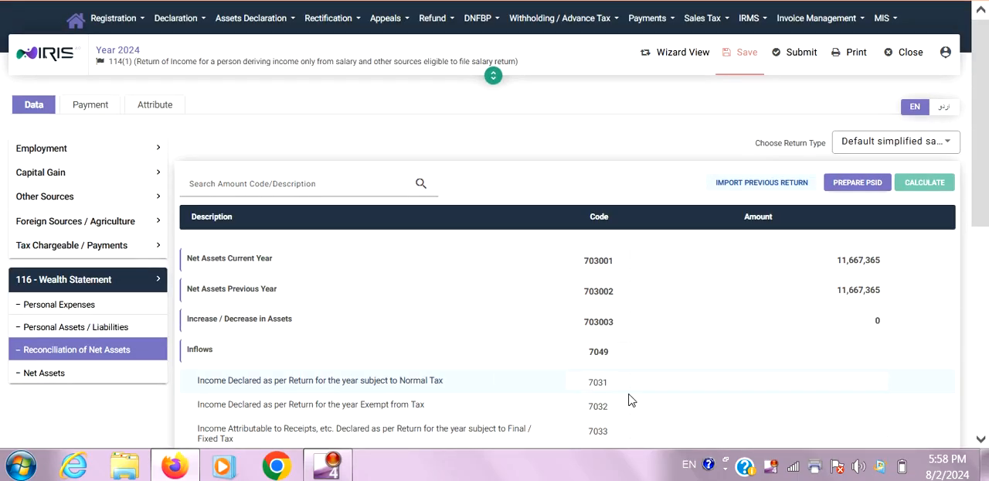
left_click(725, 380)
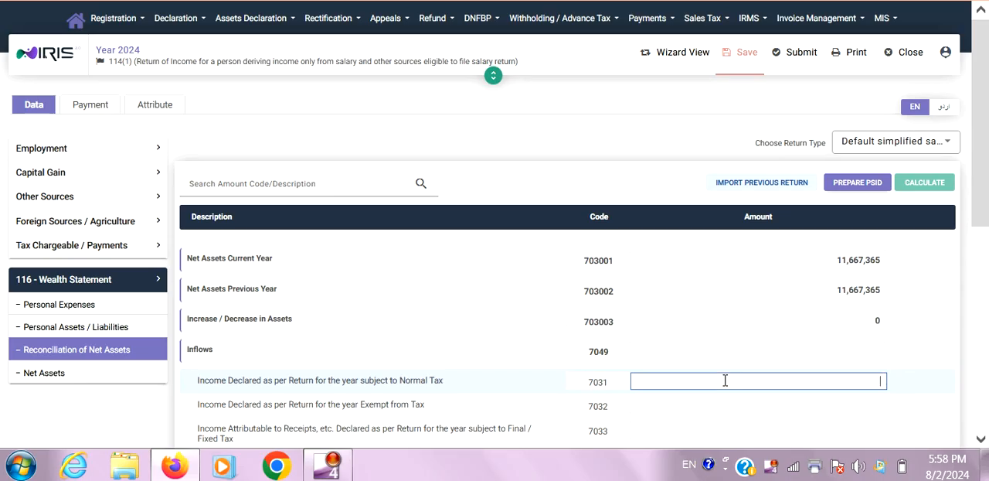
type("6,000,00")
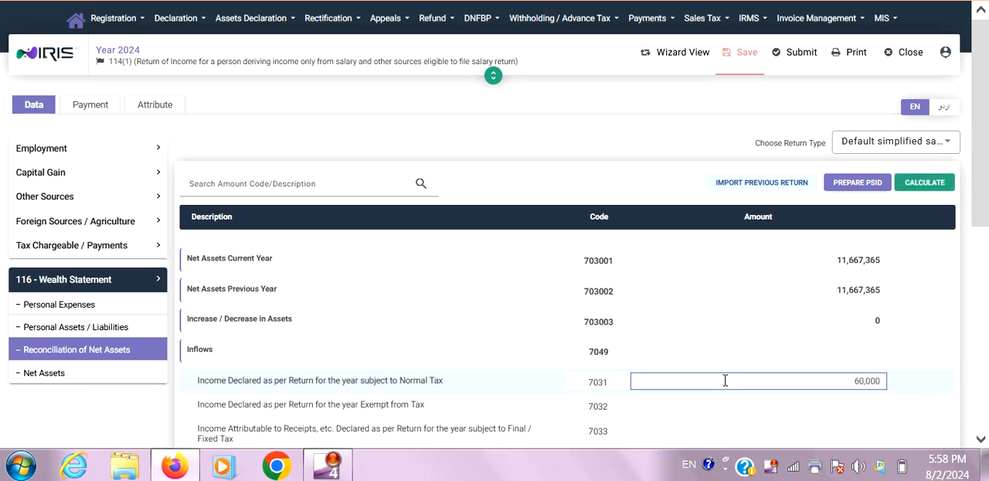
type("0")
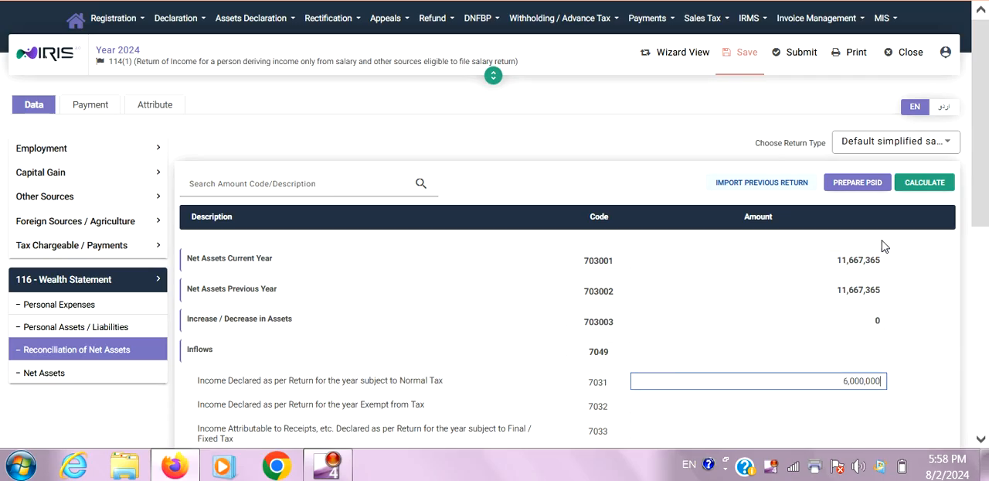
left_click(926, 184)
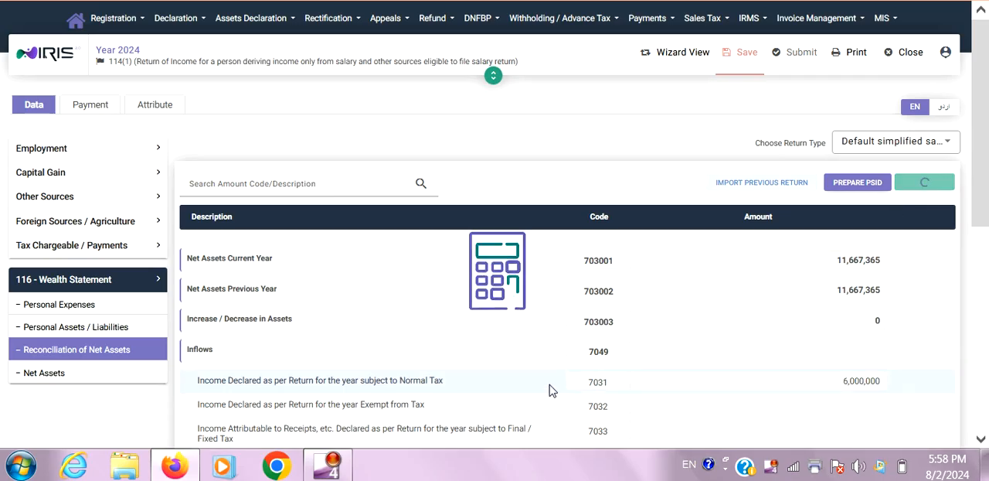
- Enter 14 as the Rates / Taxes / Charge / Cess amount in the wealth statement's personal expenses
left_click(108, 307)
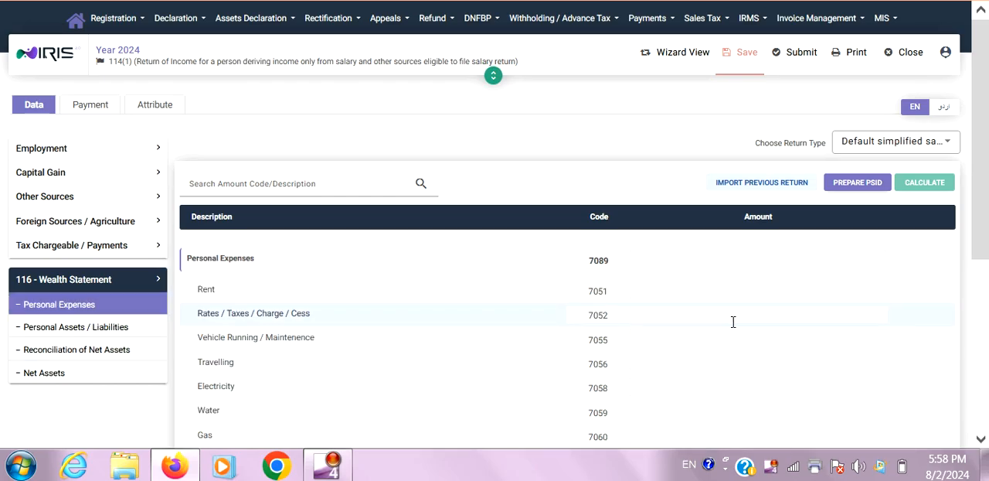
left_click(761, 316)
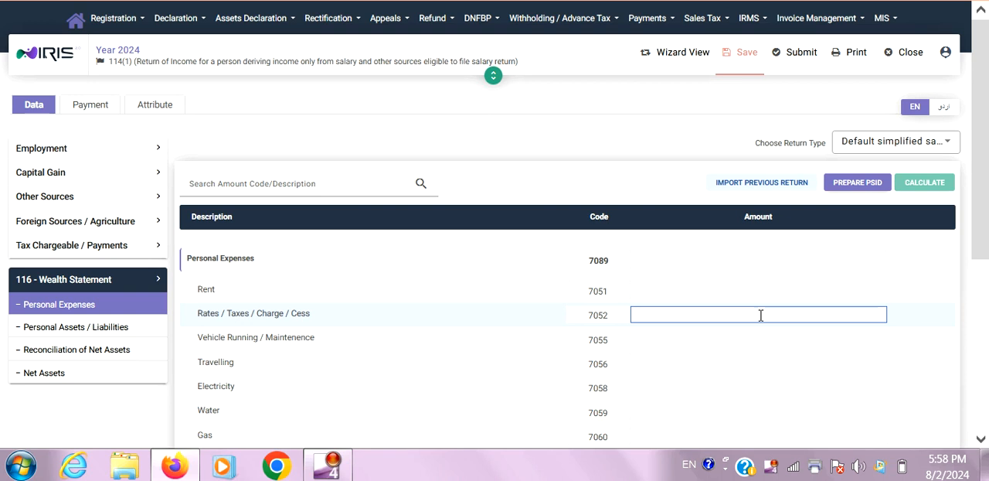
type("1")
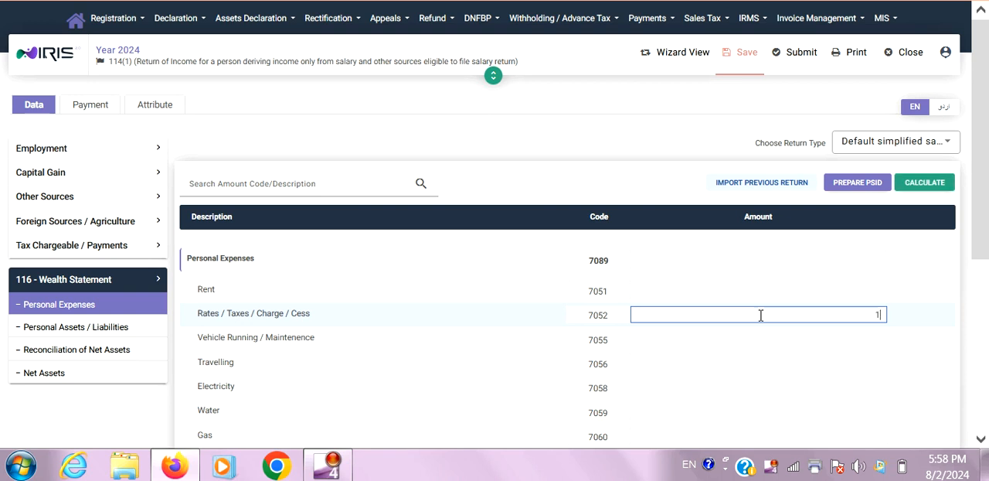
type("4")
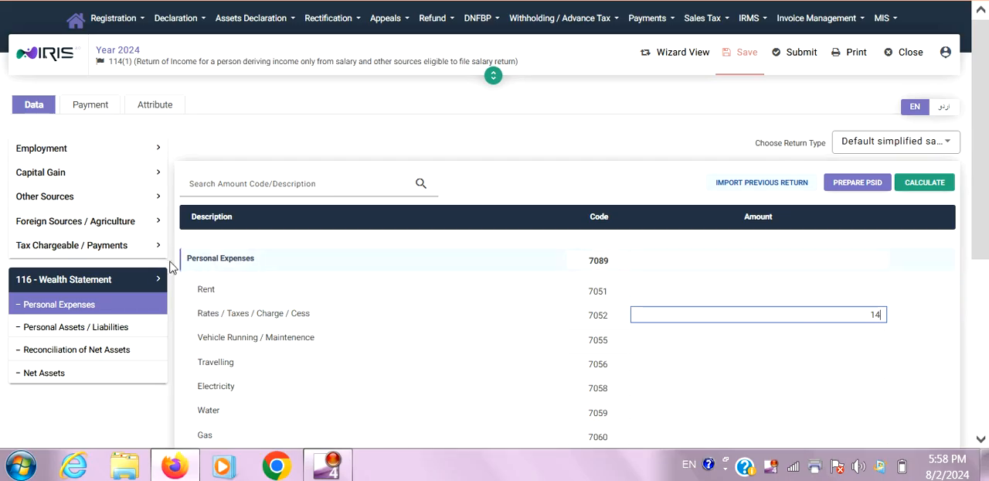
left_click(143, 282)
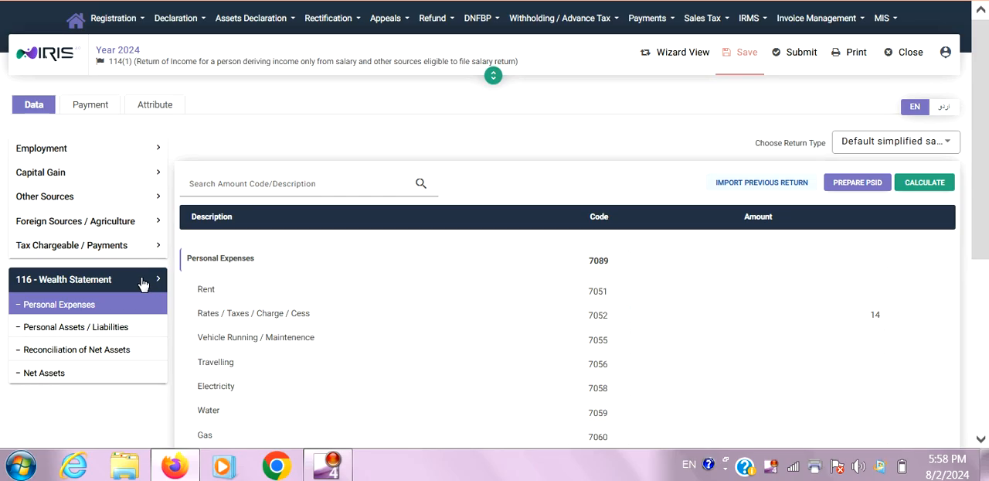